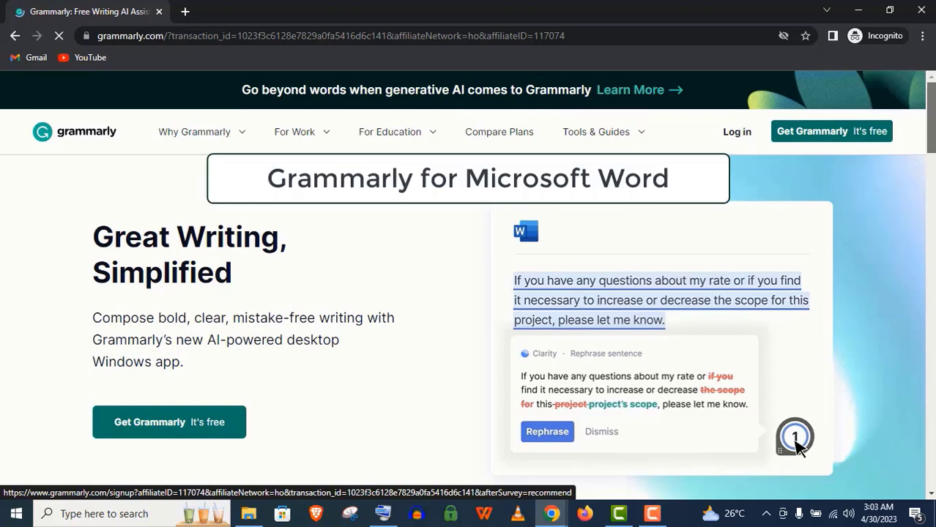
# Step: Scroll the Grammarly home page past the Works Where You Do section to the footer links
pyautogui.scroll(-9, 568, 293)
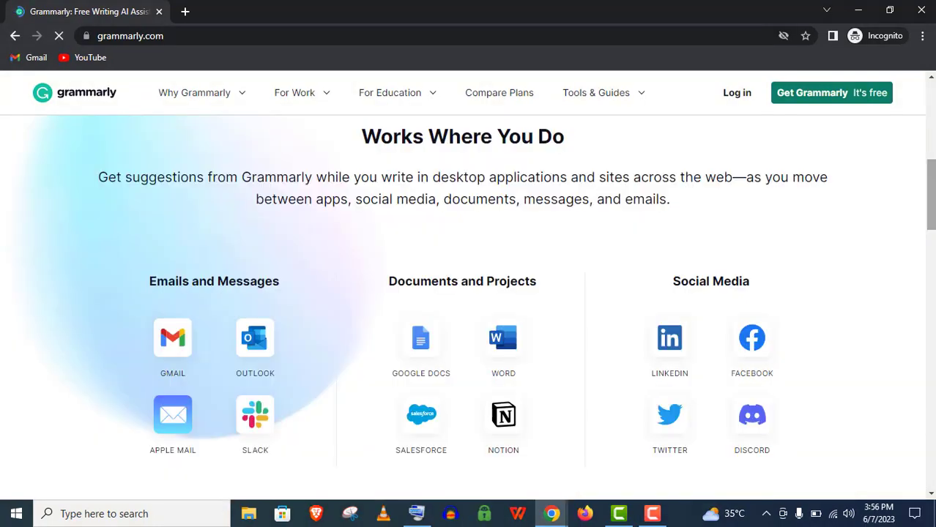
pyautogui.scroll(10, 469, 293)
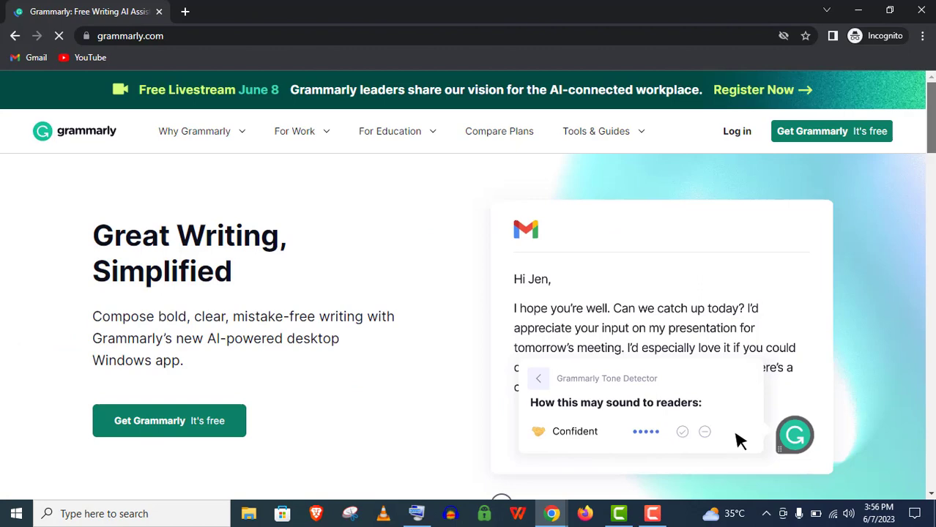
pyautogui.moveTo(626, 145)
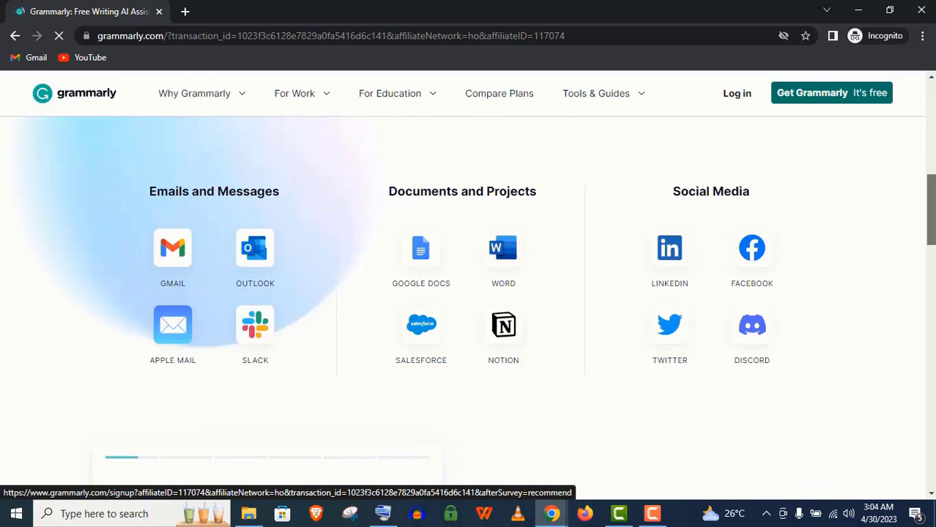
pyautogui.moveTo(101, 163)
pyautogui.mouseDown()
pyautogui.moveTo(110, 246)
pyautogui.moveTo(829, 161)
pyautogui.moveTo(846, 169)
pyautogui.mouseUp()
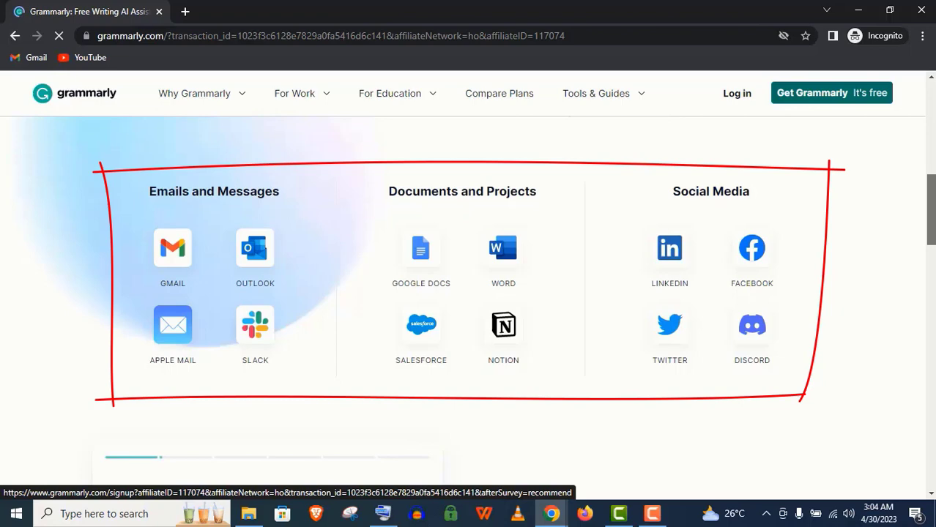
pyautogui.scroll(-15, 595, 279)
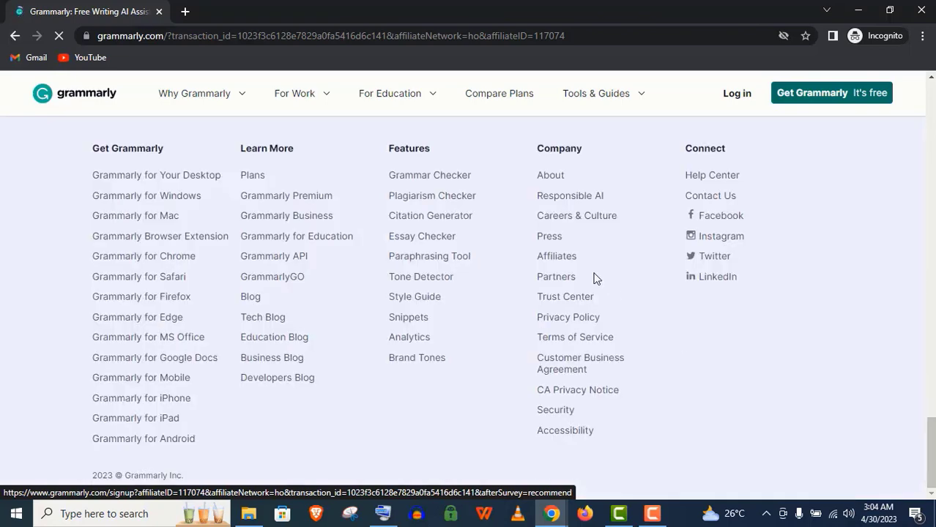
# Step: Open the Grammarly for MS Office page and download the GrammarlyAddInSetup.exe installer
pyautogui.click(168, 339)
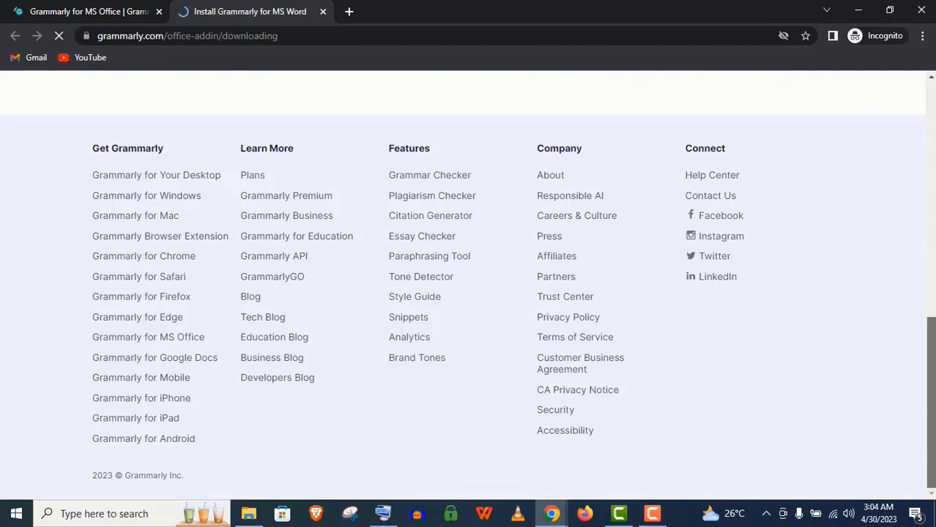
pyautogui.scroll(10, 806, 234)
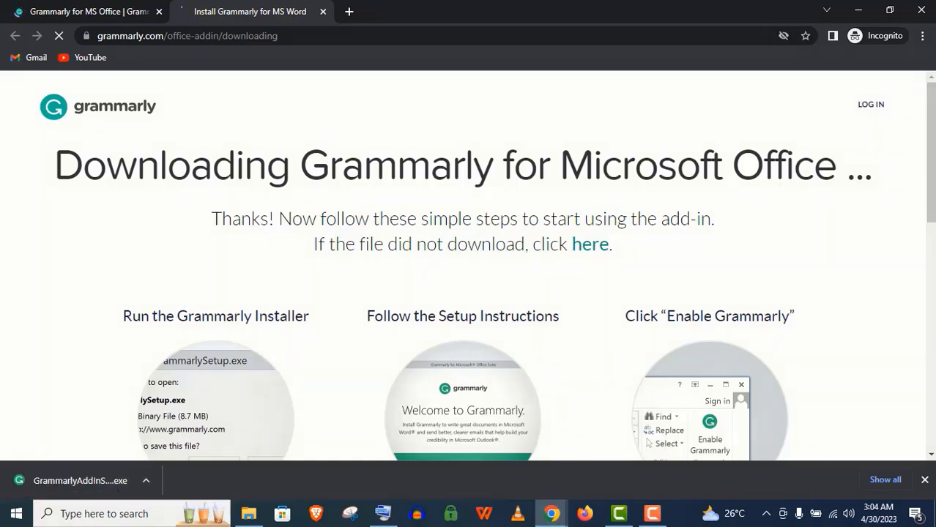
# Step: Run GrammarlyAddInSetup.exe, install Grammarly for Word and Outlook, finish, and show the desktop
pyautogui.click(223, 35)
pyautogui.click(223, 35)
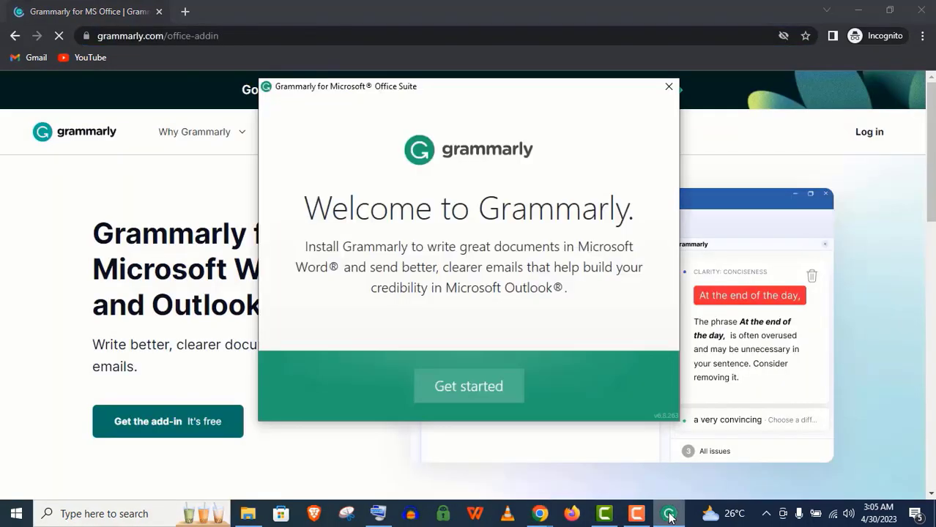
pyautogui.click(472, 386)
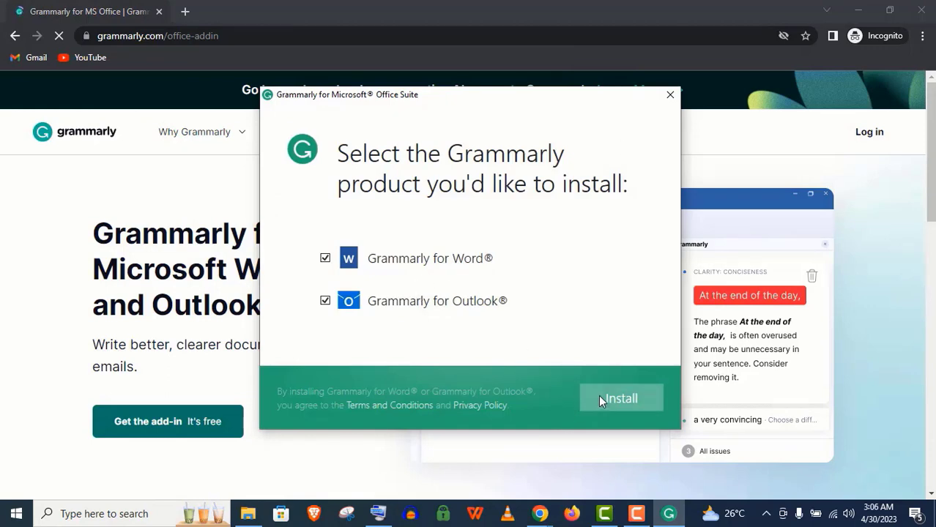
pyautogui.click(600, 398)
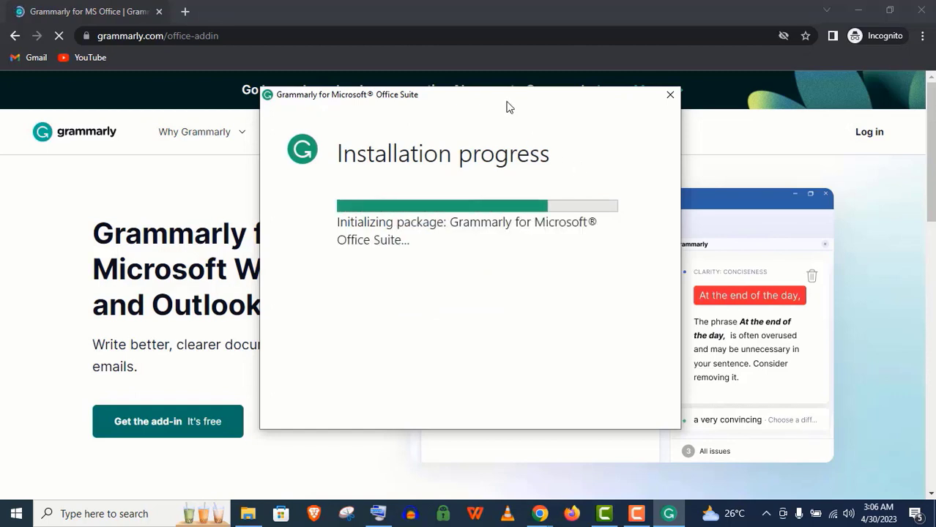
pyautogui.moveTo(510, 107); pyautogui.dragTo(511, 101)
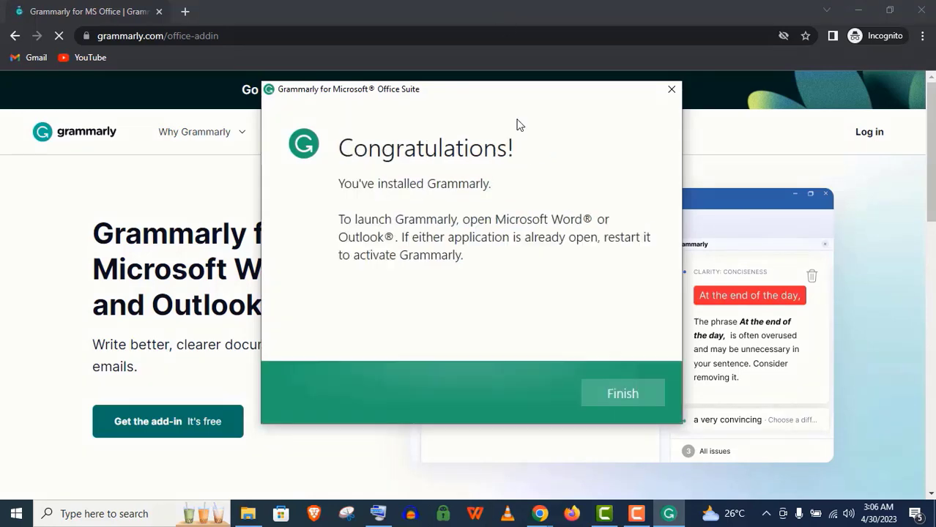
pyautogui.press('Return')
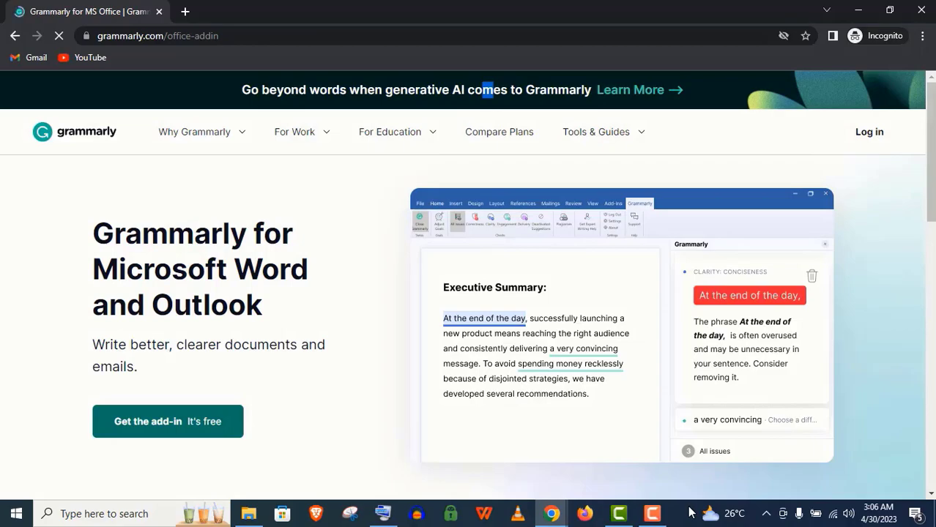
pyautogui.press('super+d')
# Step: Launch Word from the Start menu's Recently added list and maximize the blank Document1
pyautogui.press('super+s')
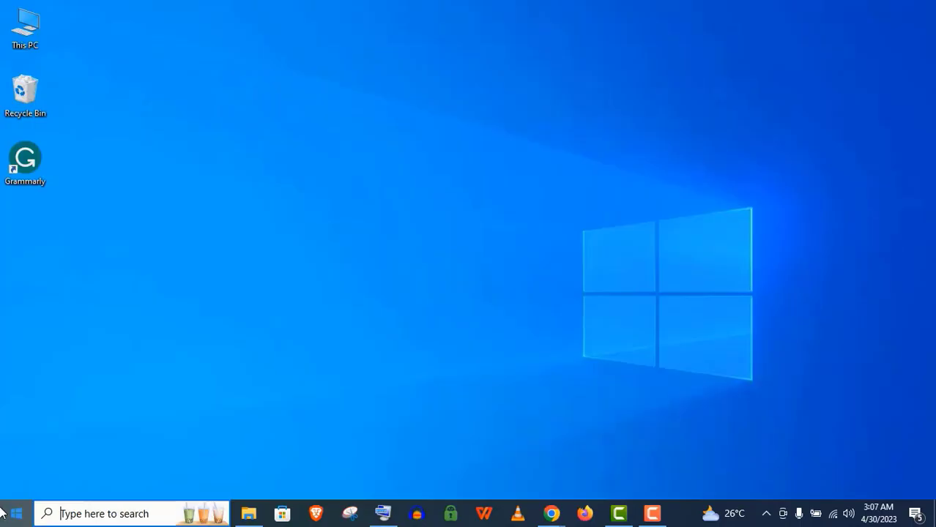
pyautogui.click(16, 513)
pyautogui.click(107, 177)
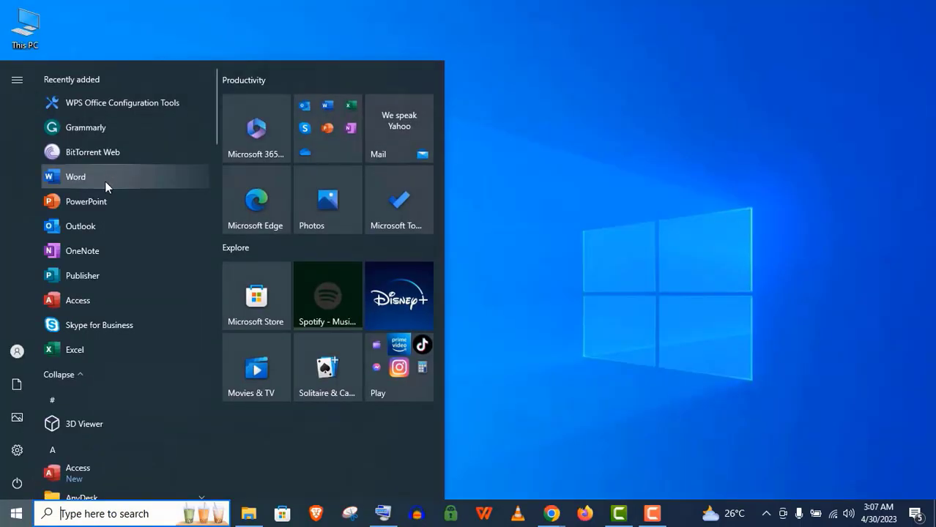
pyautogui.click(92, 180)
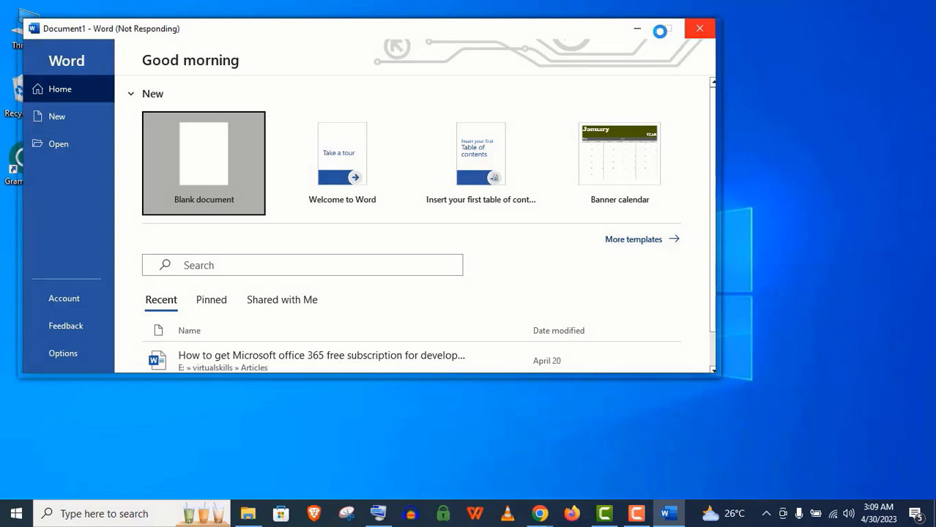
pyautogui.click(675, 30)
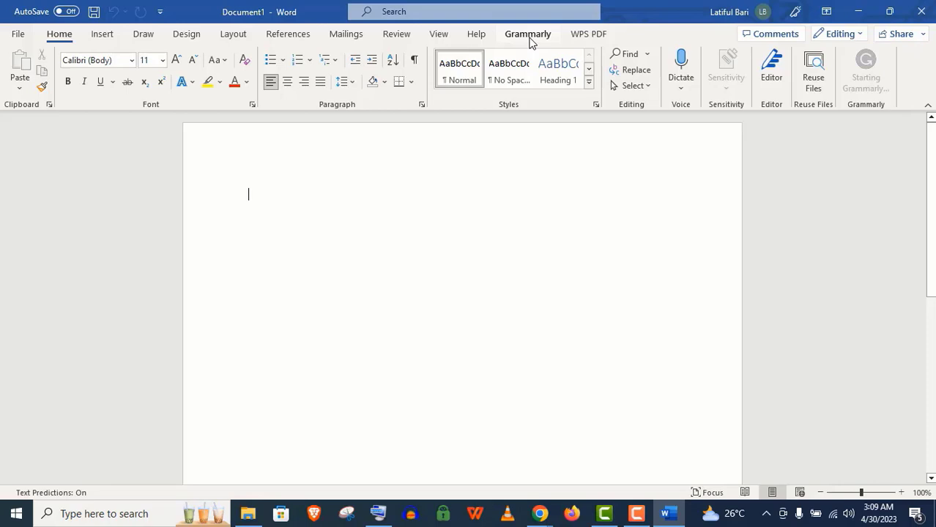
# Step: Open the Grammarly sidebar beside Document1 from the Grammarly ribbon tab
pyautogui.click(529, 34)
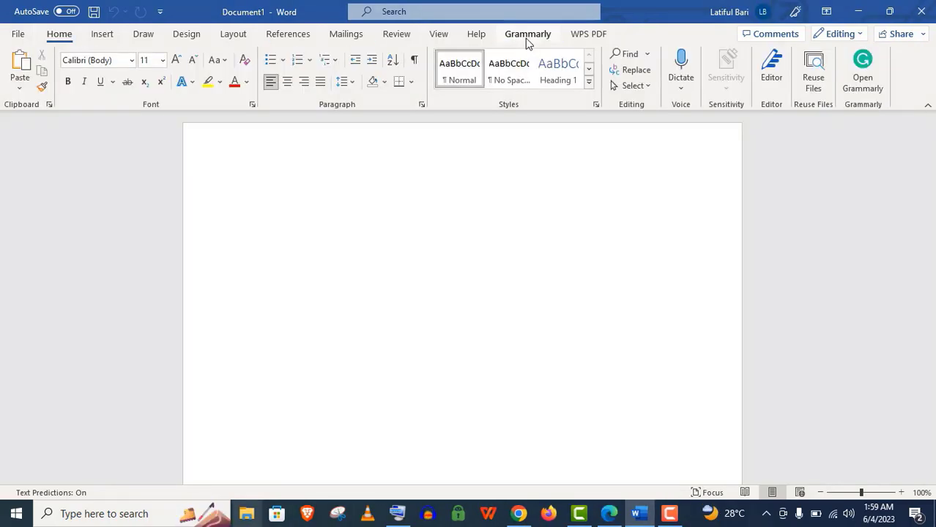
pyautogui.click(529, 34)
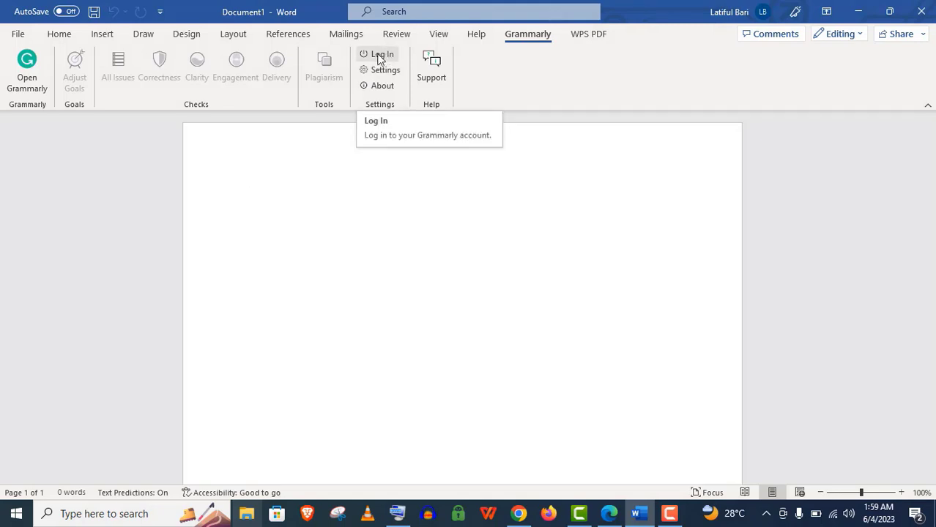
pyautogui.click(22, 87)
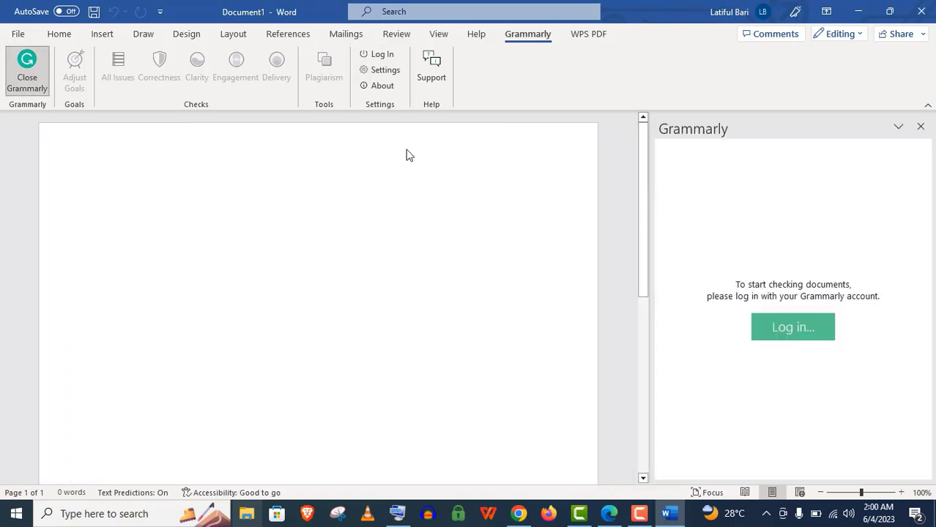
# Step: Log in from the Grammarly pane using Sign in with Google
pyautogui.click(796, 325)
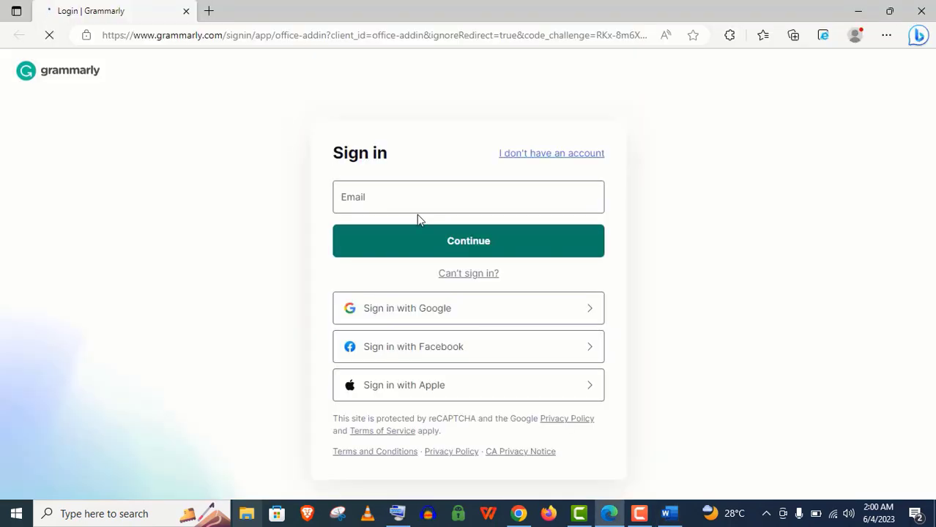
pyautogui.click(572, 316)
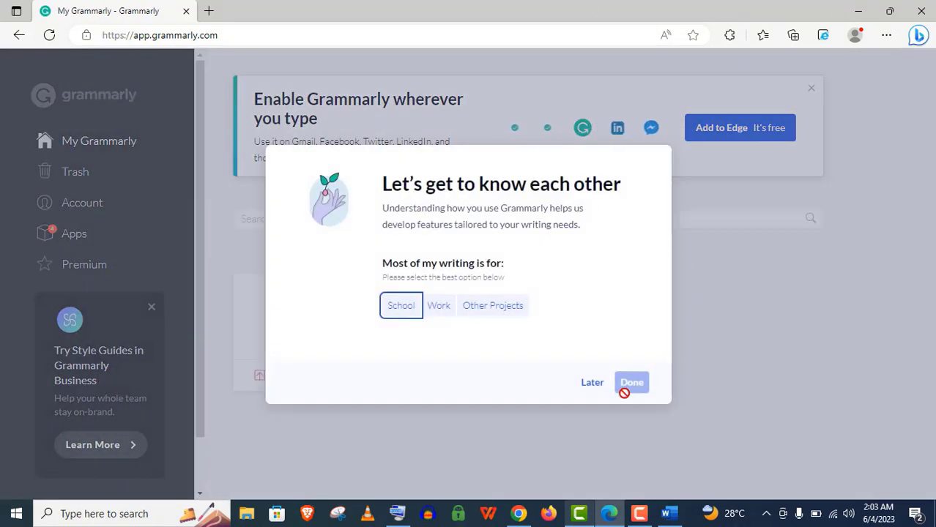
# Step: Skip the welcome questionnaire, browse the Grammarly Apps list, then switch back to Word
pyautogui.click(592, 388)
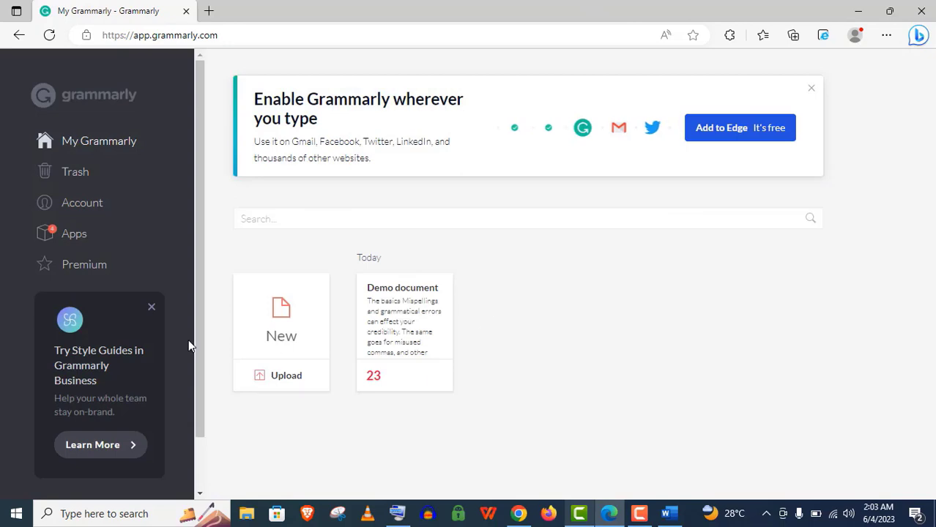
pyautogui.click(87, 233)
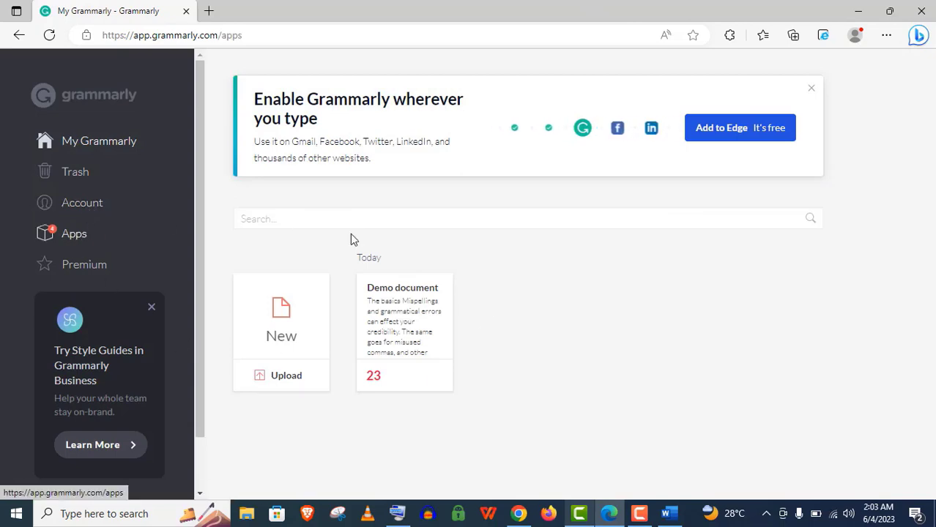
pyautogui.scroll(-1, 930, 257)
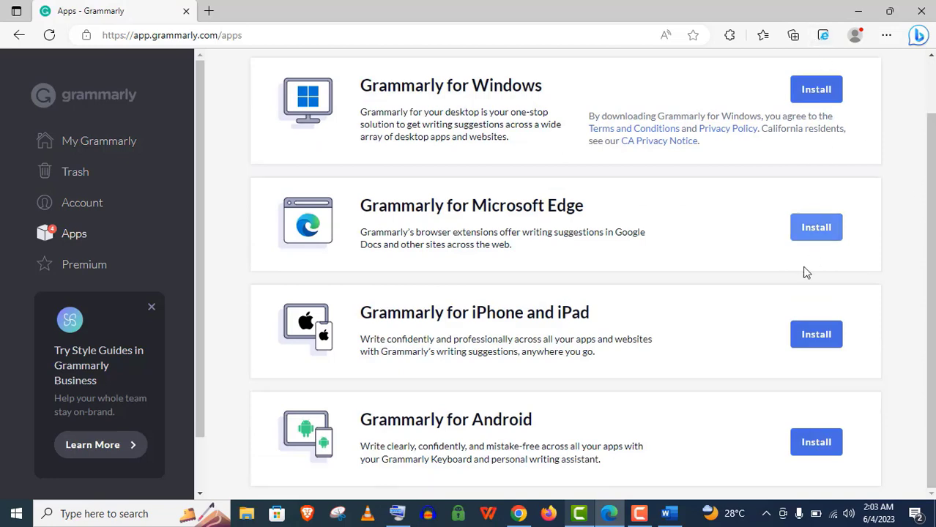
pyautogui.scroll(1, 930, 271)
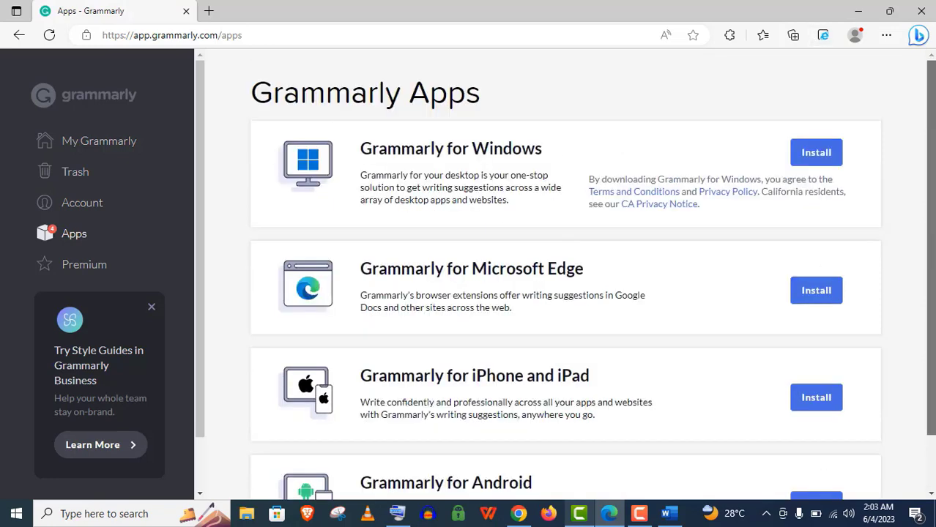
pyautogui.scroll(-1, 877, 117)
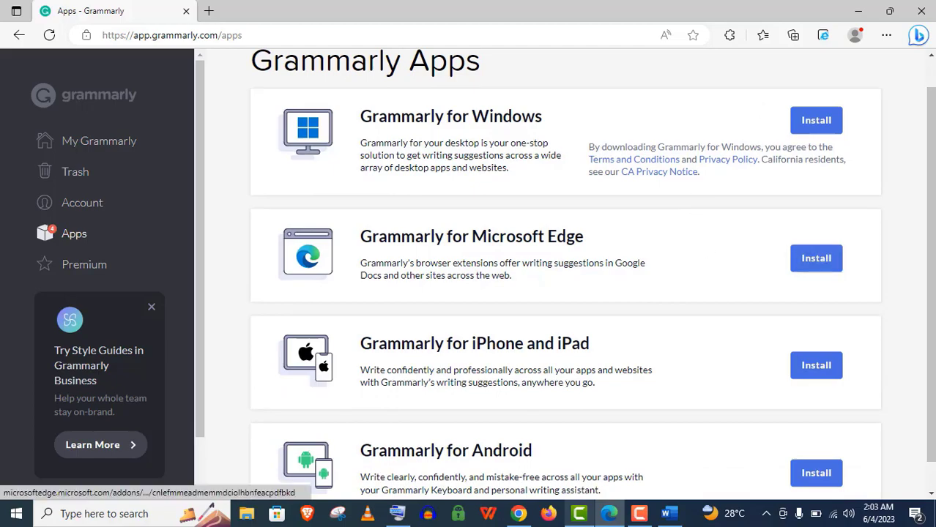
pyautogui.click(852, 11)
pyautogui.click(673, 514)
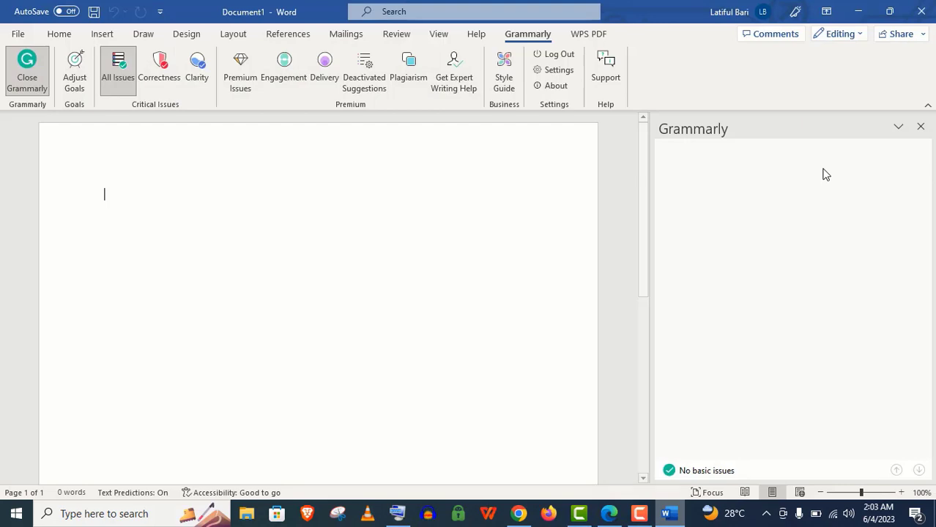
# Step: Type 'So its done seccessfully' and accept Grammarly's Correctness fixes 'it's' and 'successfully'
pyautogui.write('So its done seccessfully')
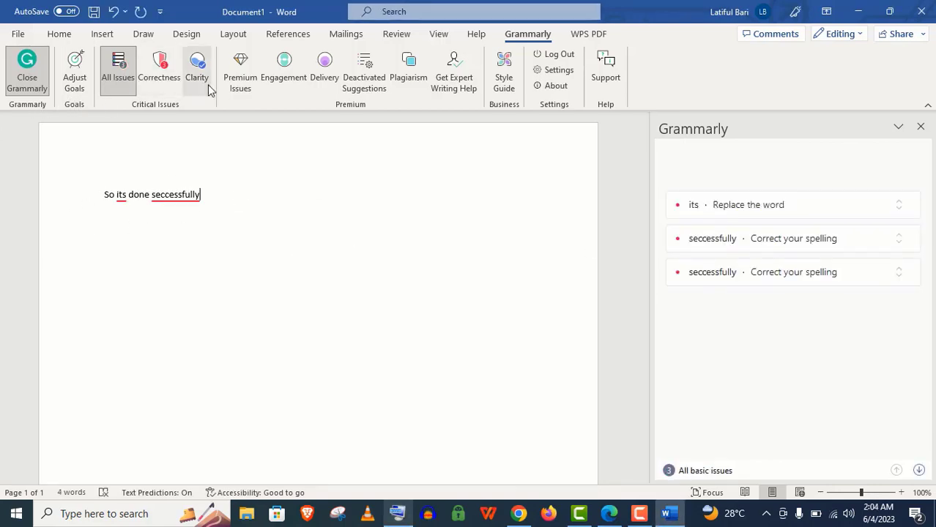
pyautogui.click(159, 72)
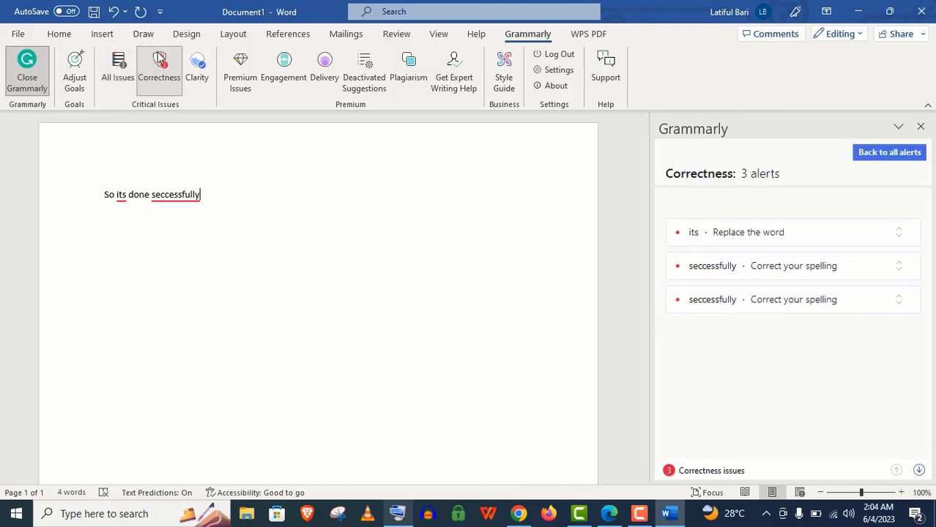
pyautogui.click(702, 205)
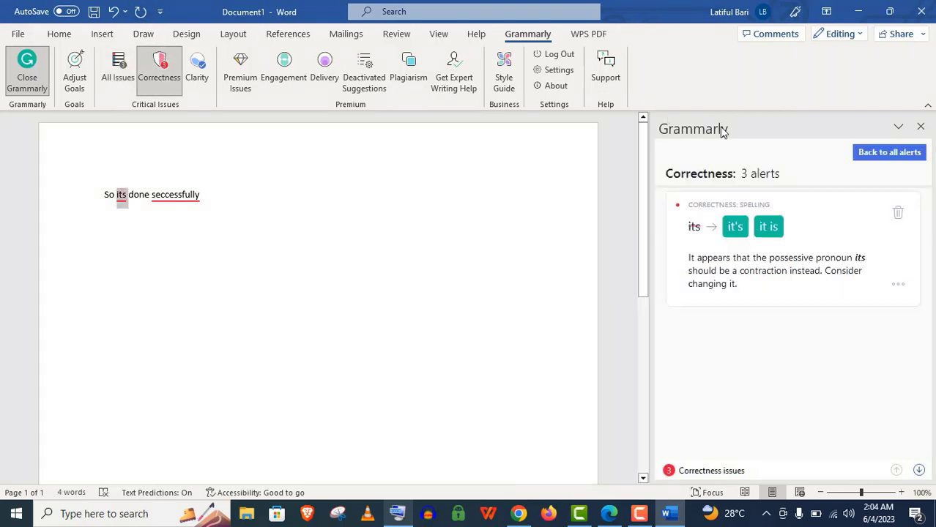
pyautogui.click(737, 228)
pyautogui.click(741, 240)
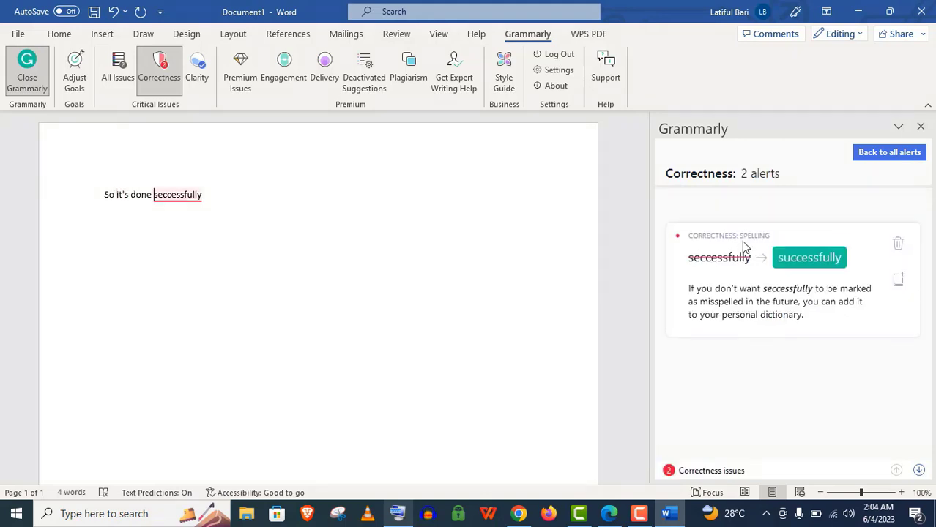
pyautogui.click(798, 262)
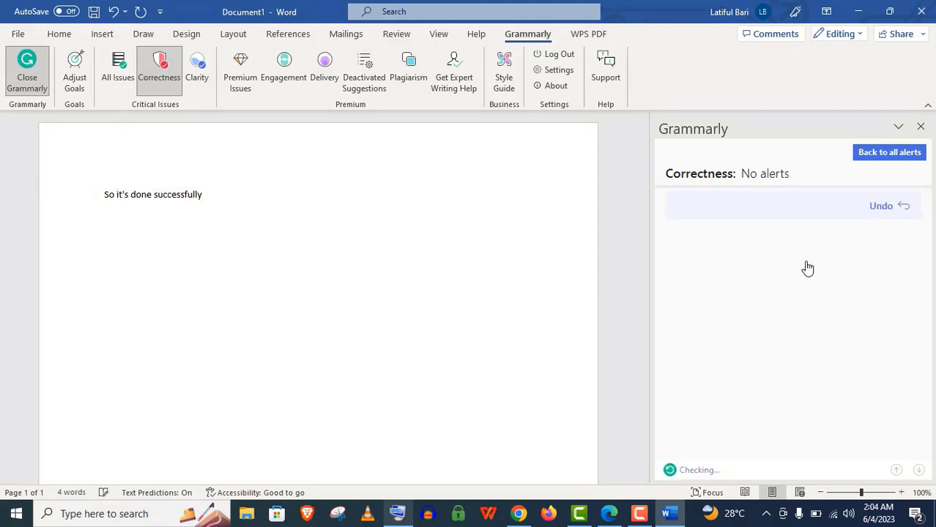